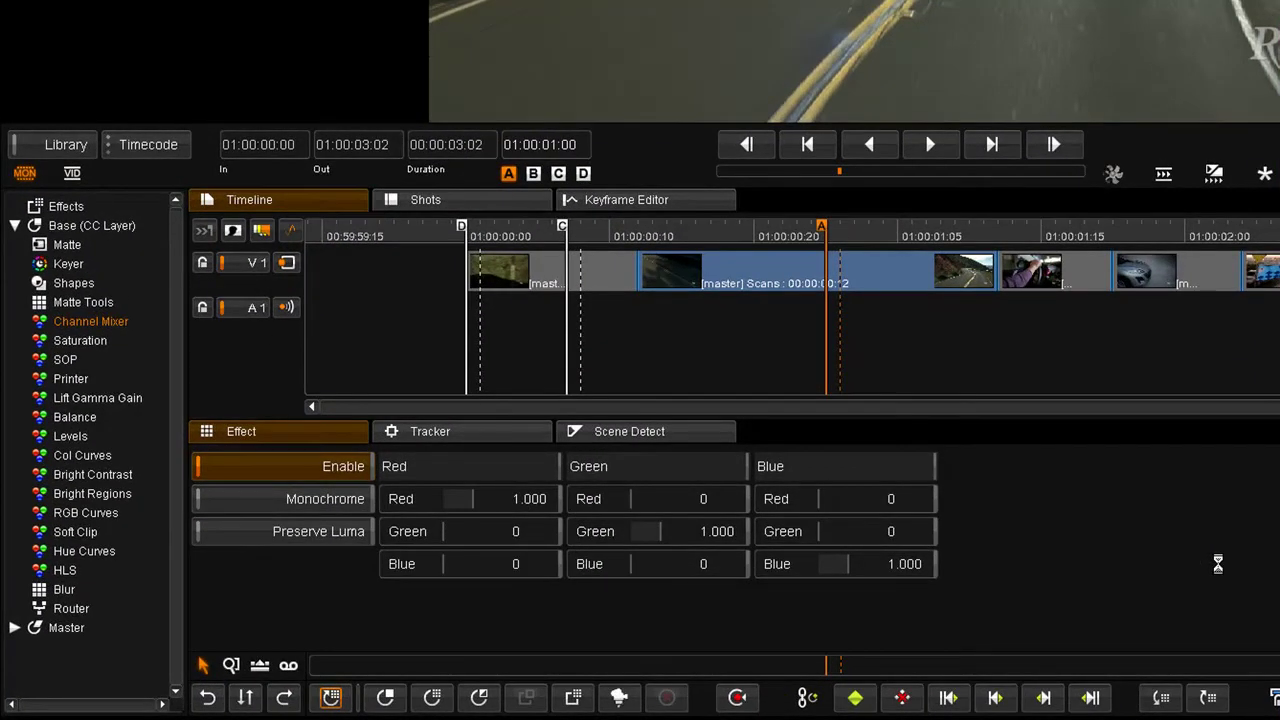
Show the Channel Mixer parameters under Base (CC Layer) for the road clip.
click(102, 322)
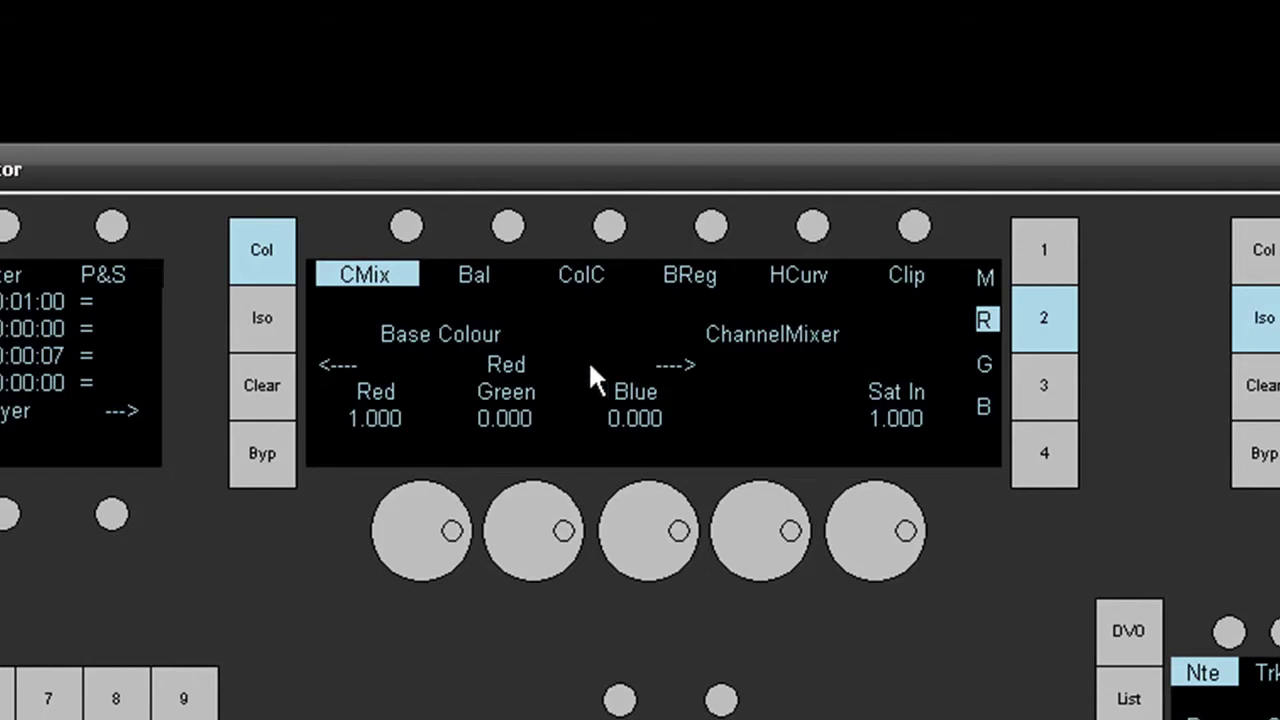
click(1045, 255)
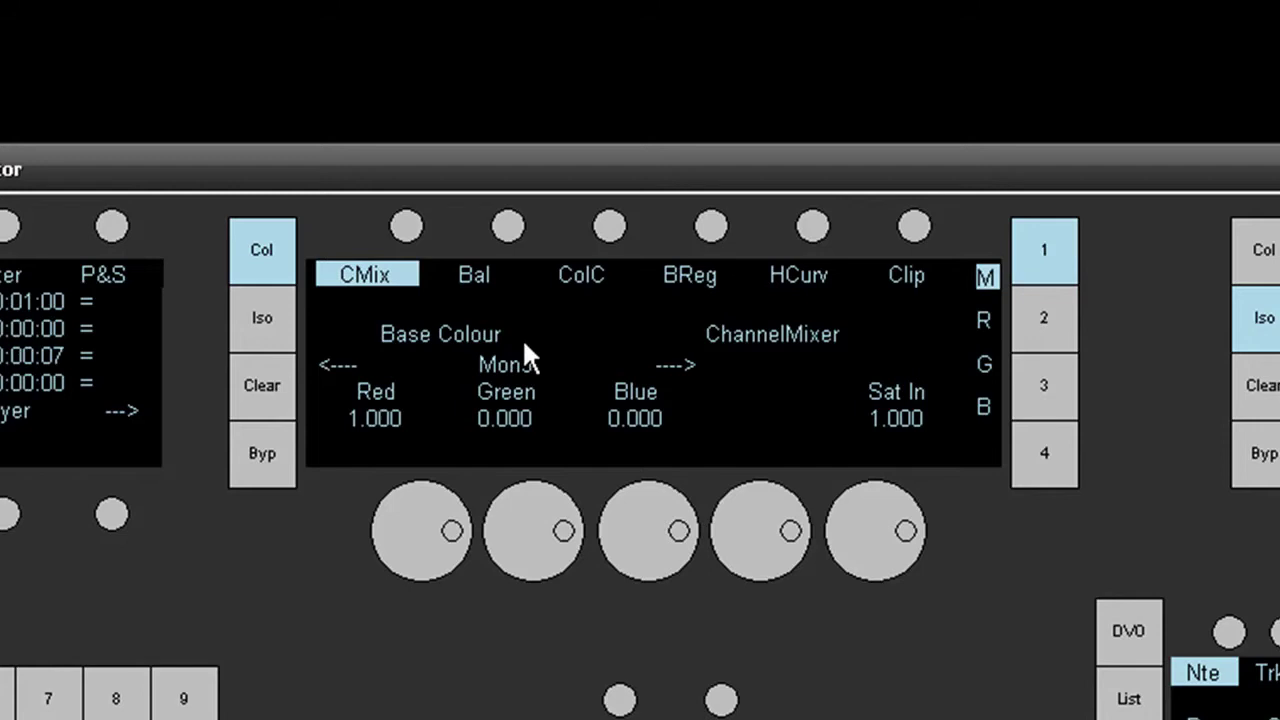
click(1033, 318)
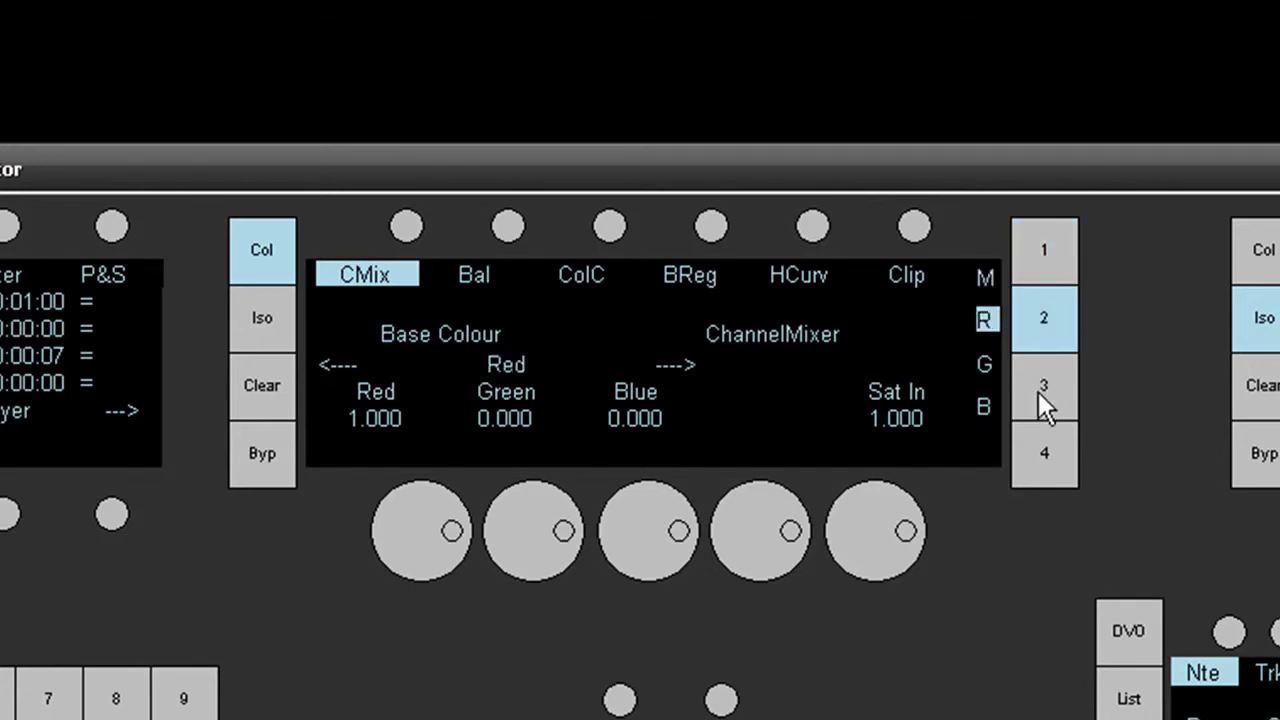
click(1038, 390)
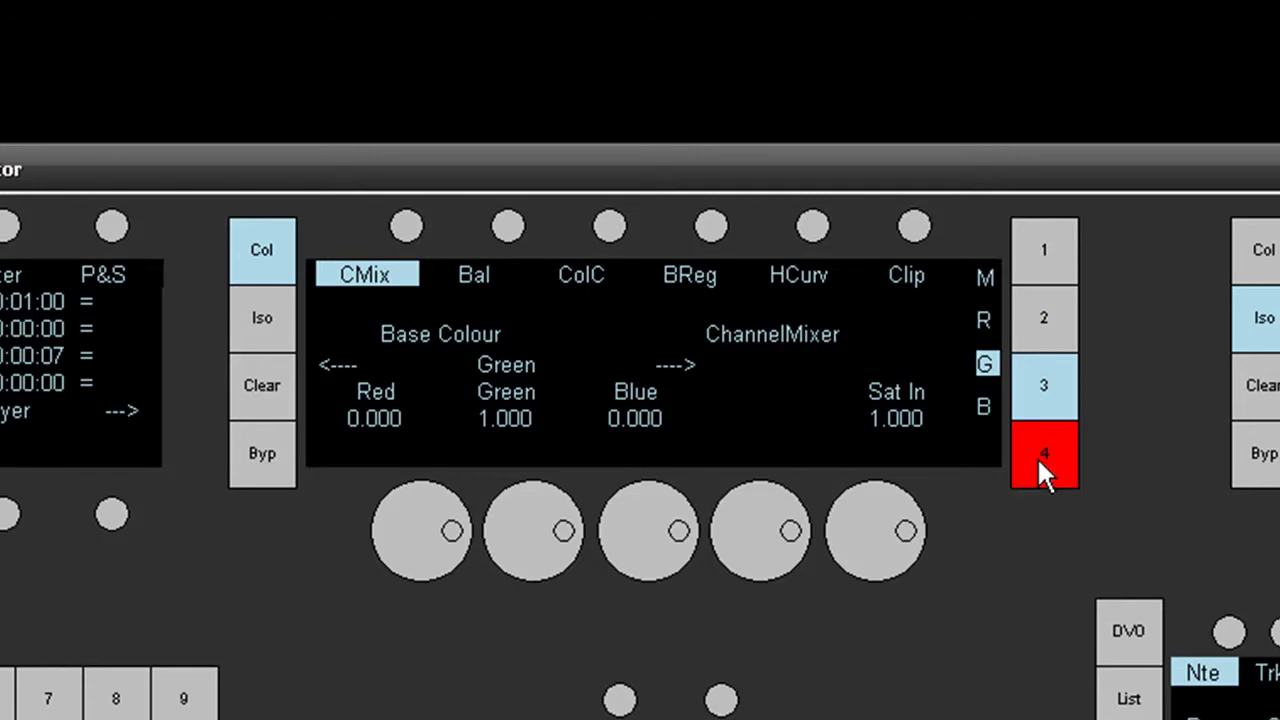
click(1038, 462)
click(1052, 392)
click(1046, 332)
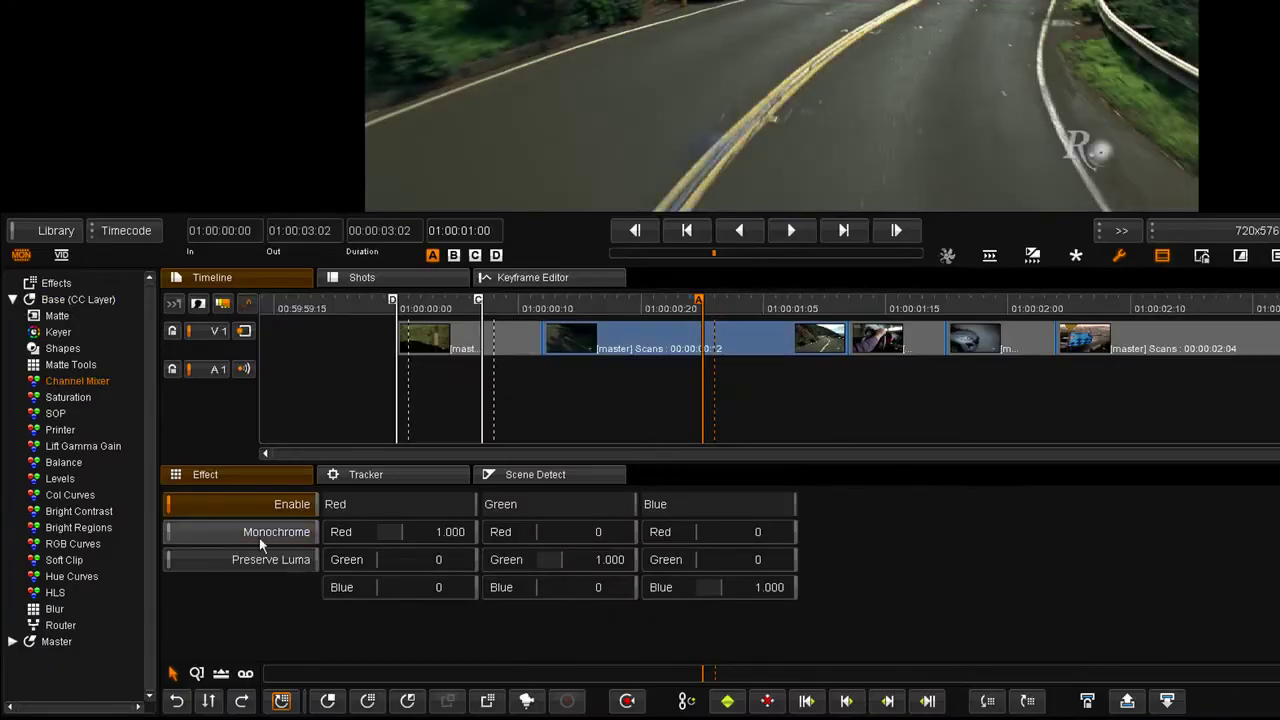
click(262, 536)
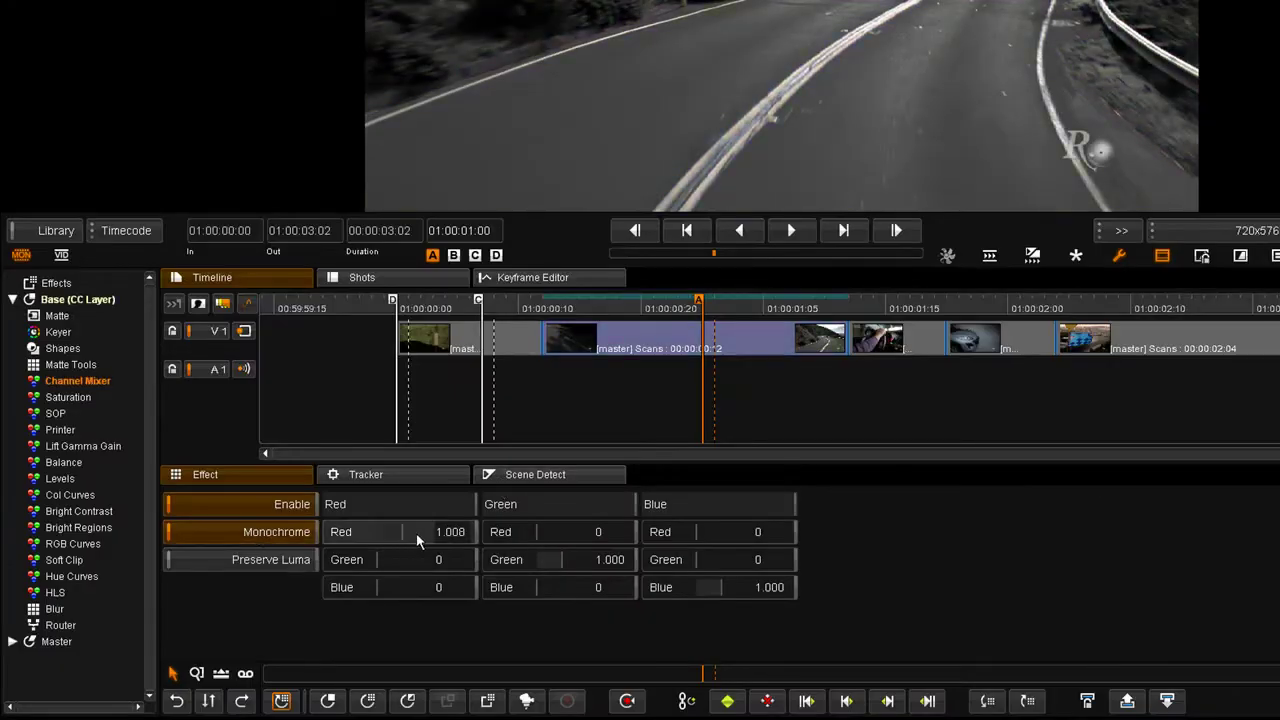
Trial a monochrome mix with adjusted red, green and blue shares, then restore colour with Preserve Luma on.
drag(391, 529, 590, 527)
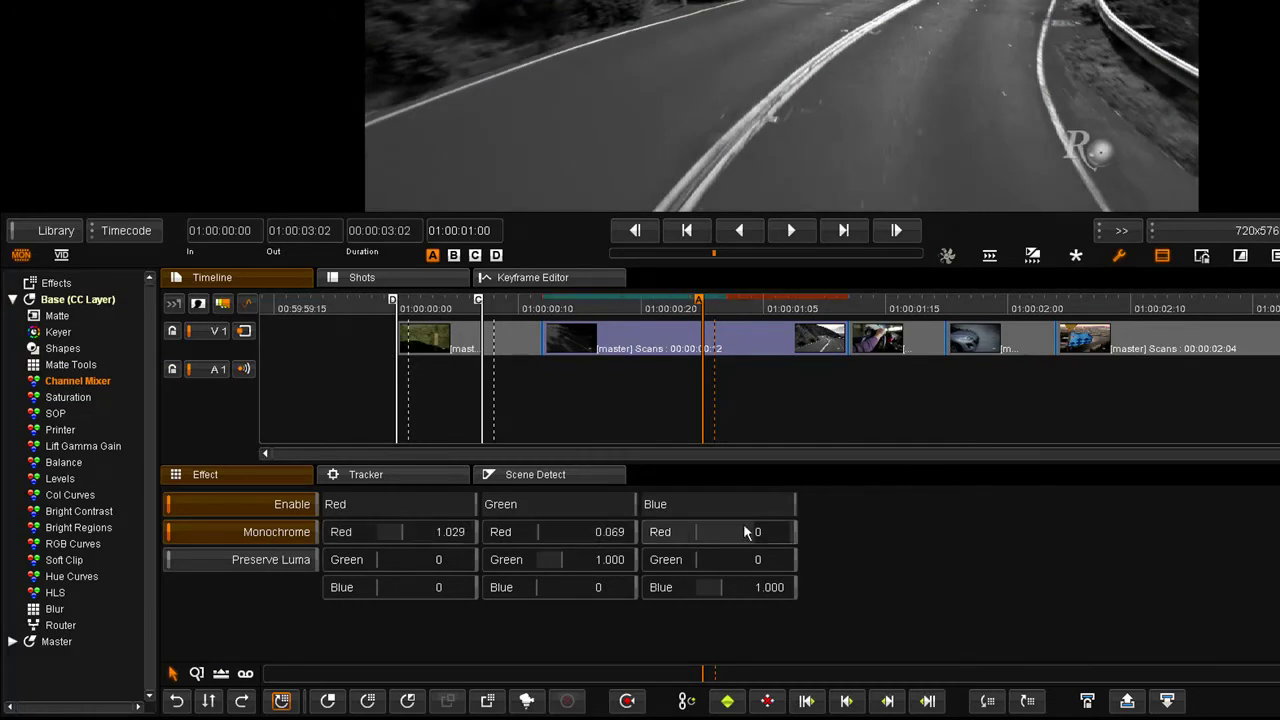
drag(703, 541, 830, 536)
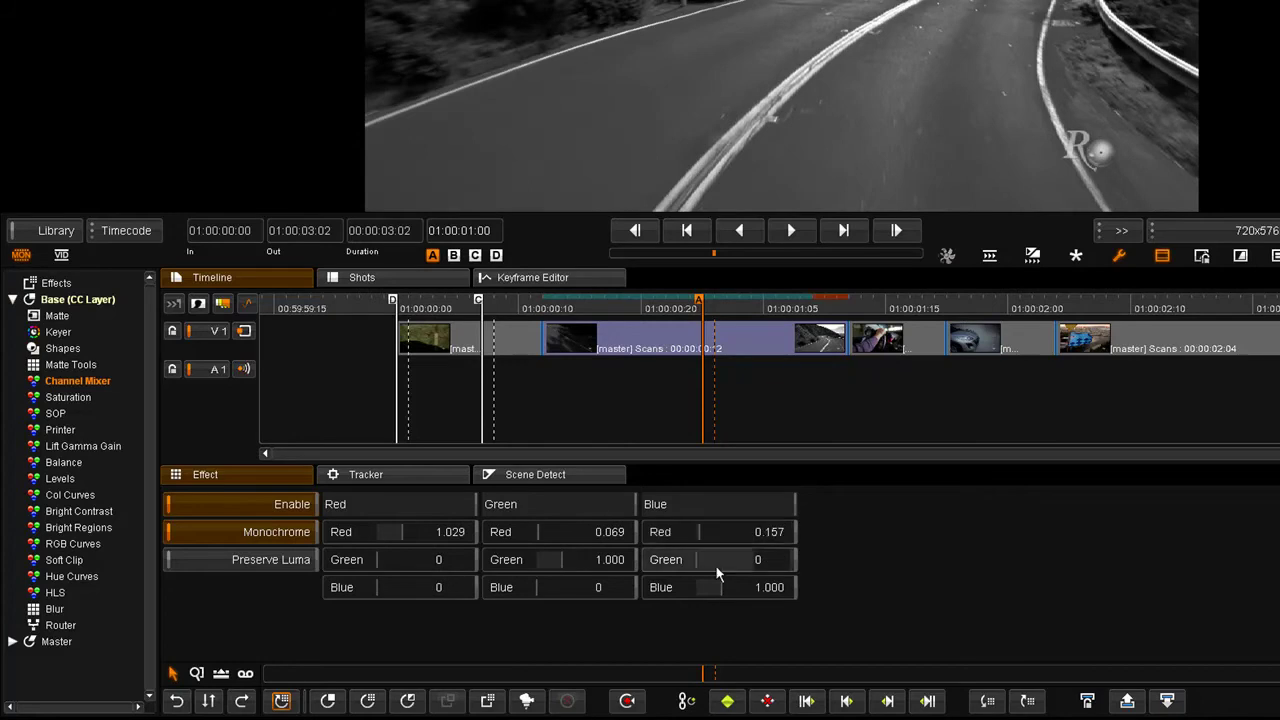
drag(701, 567, 978, 590)
drag(715, 589, 626, 586)
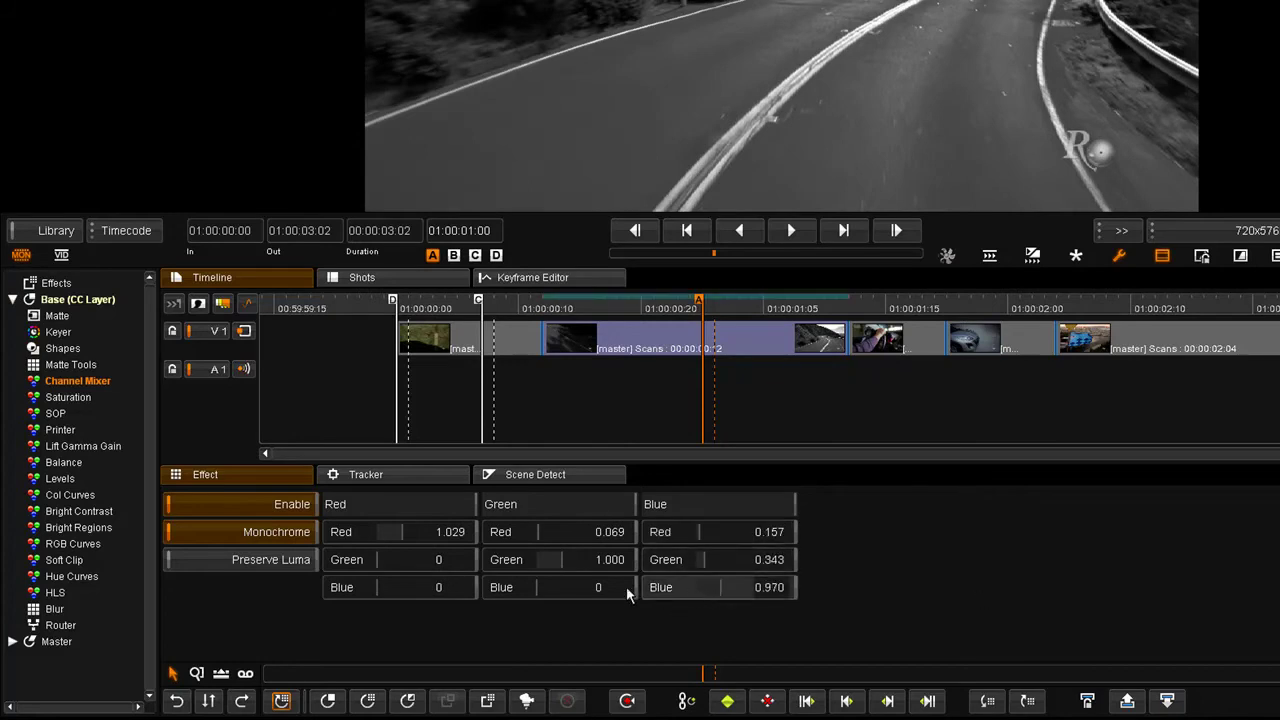
click(233, 528)
click(241, 556)
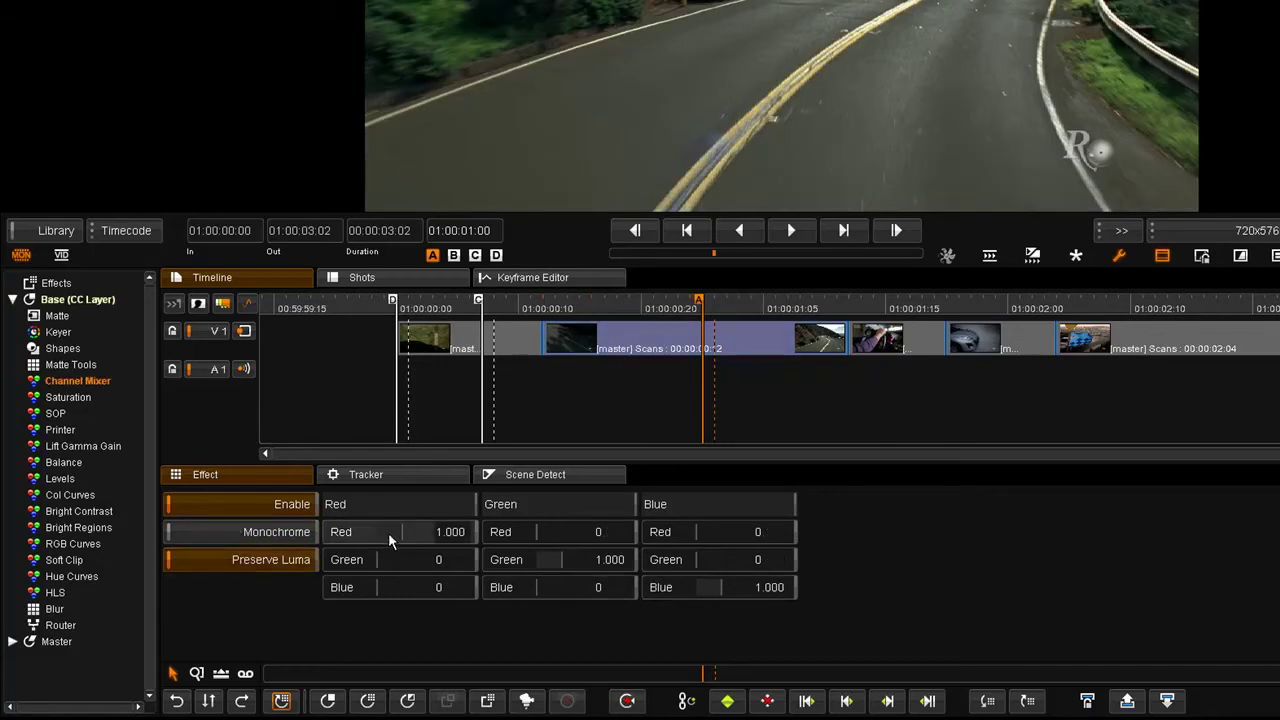
Boost the Red/Red and Red/Green mix values, then reset the Channel Mixer to defaults.
drag(405, 536, 680, 537)
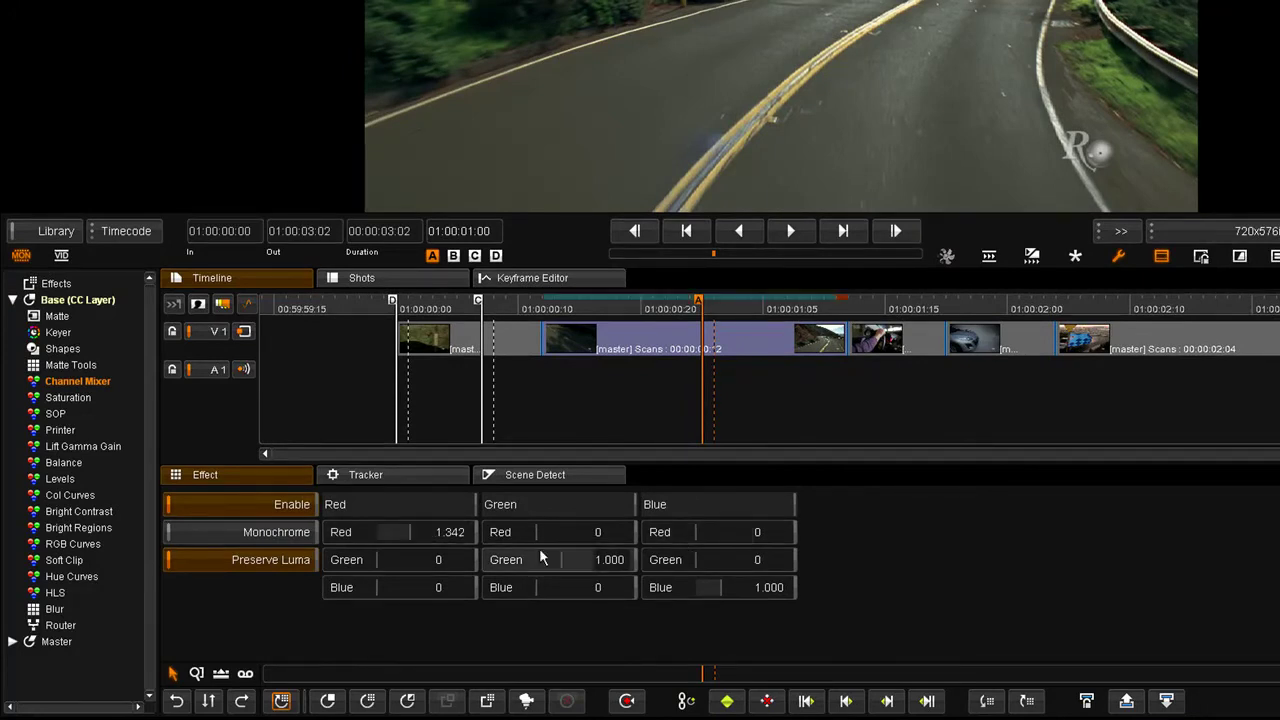
click(392, 567)
drag(391, 567, 1017, 554)
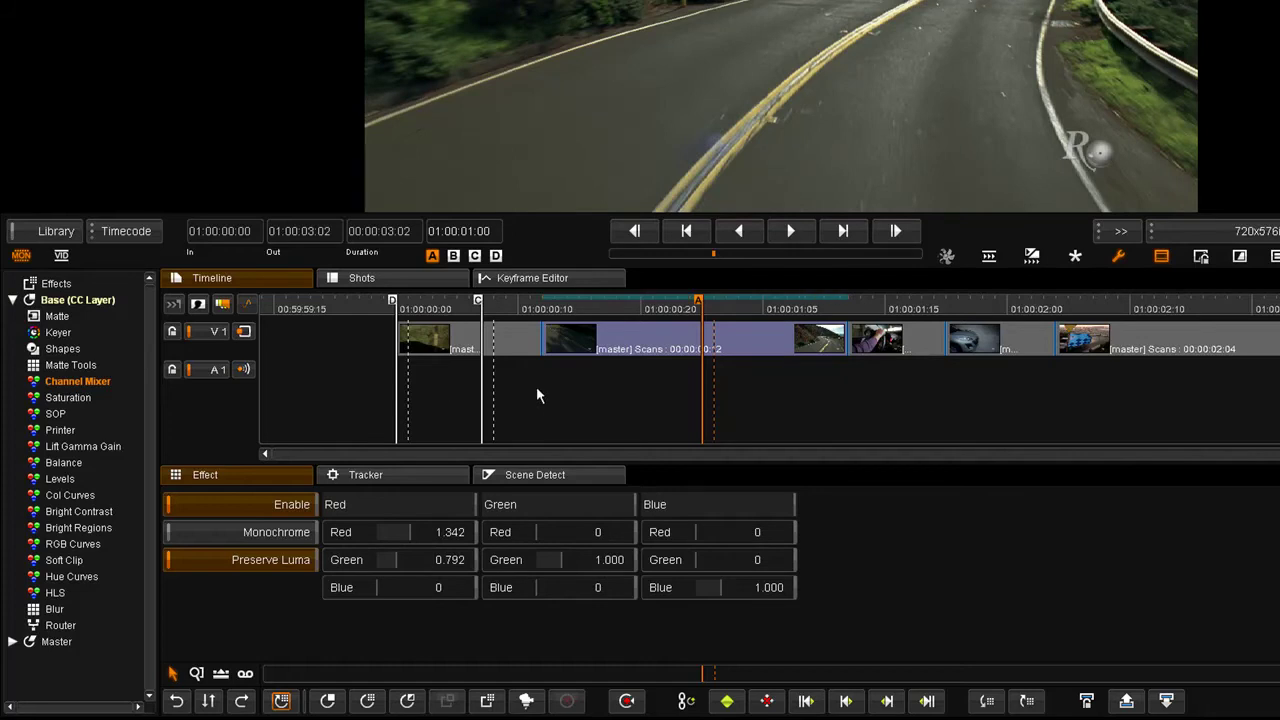
click(626, 701)
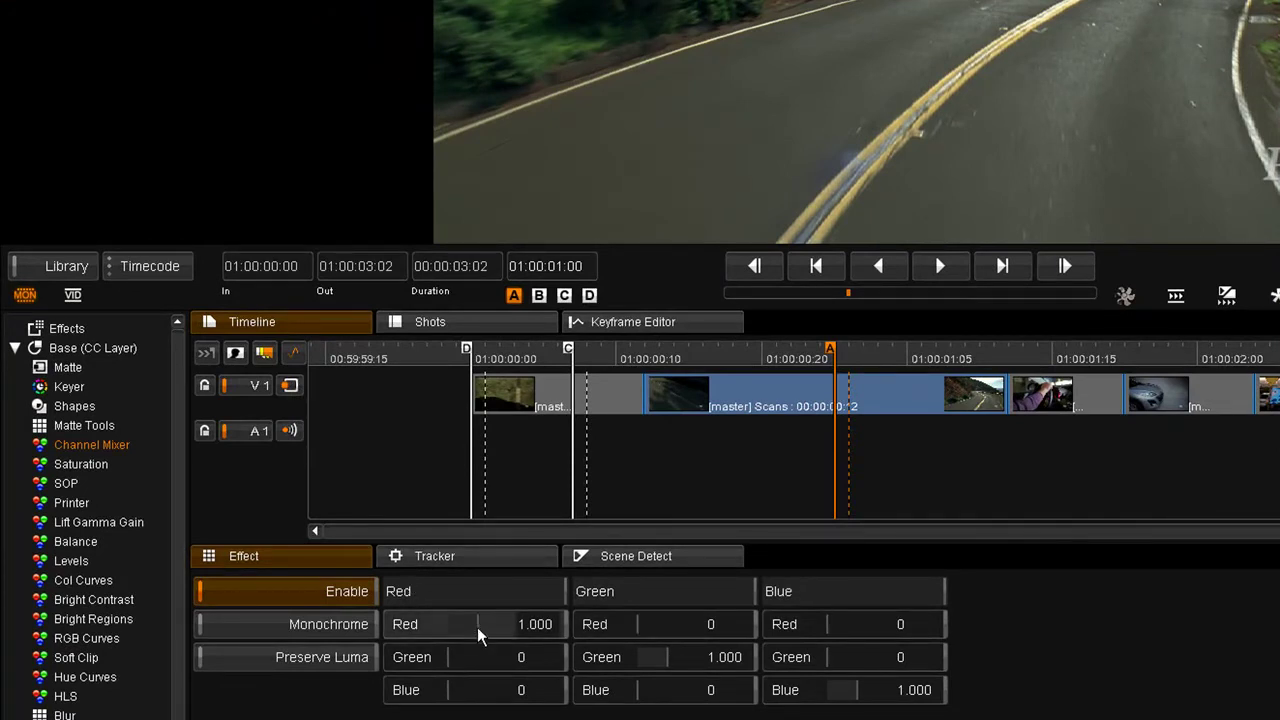
Mix the red output to 0.749/0.470/-0.214 and green to 0.219/0.849/-0.114, previewing a nearby frame.
mouse_move(483, 623)
mouse_down()
mouse_move(639, 611)
mouse_move(432, 619)
mouse_up()
drag(478, 656, 910, 656)
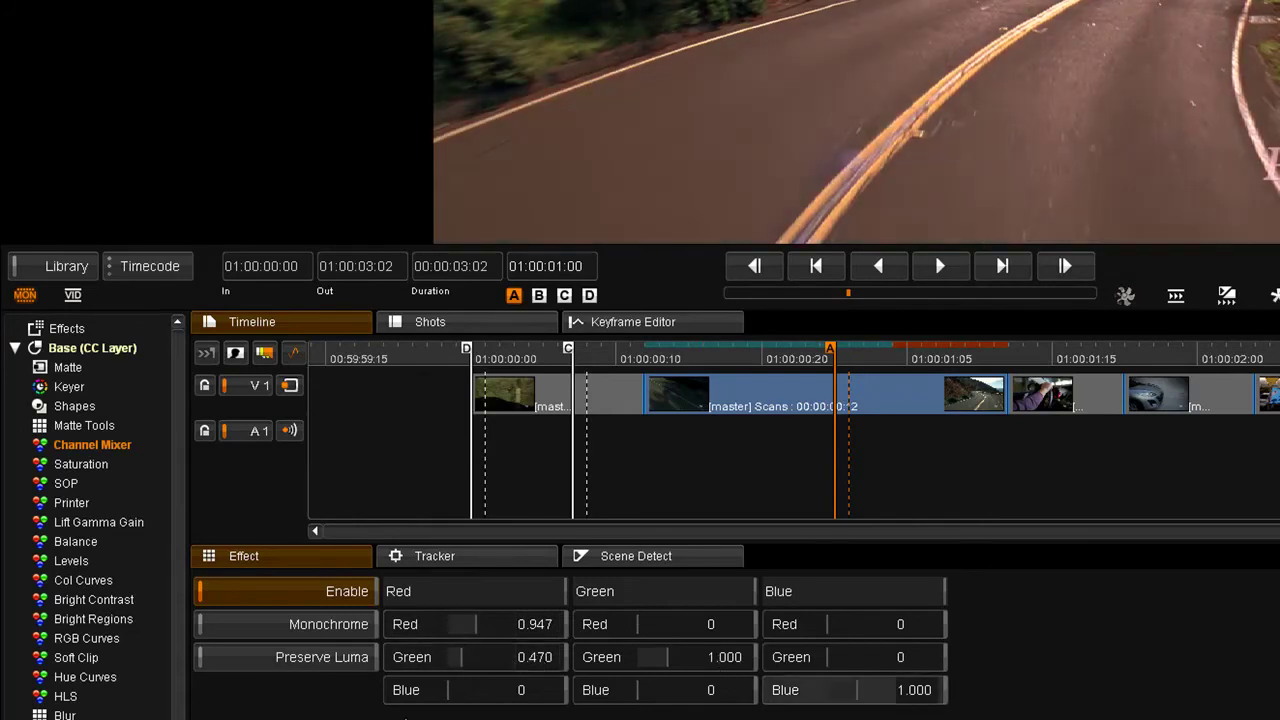
mouse_move(466, 689)
mouse_down()
mouse_move(900, 675)
mouse_move(479, 716)
mouse_move(255, 694)
mouse_up()
drag(462, 624, 271, 620)
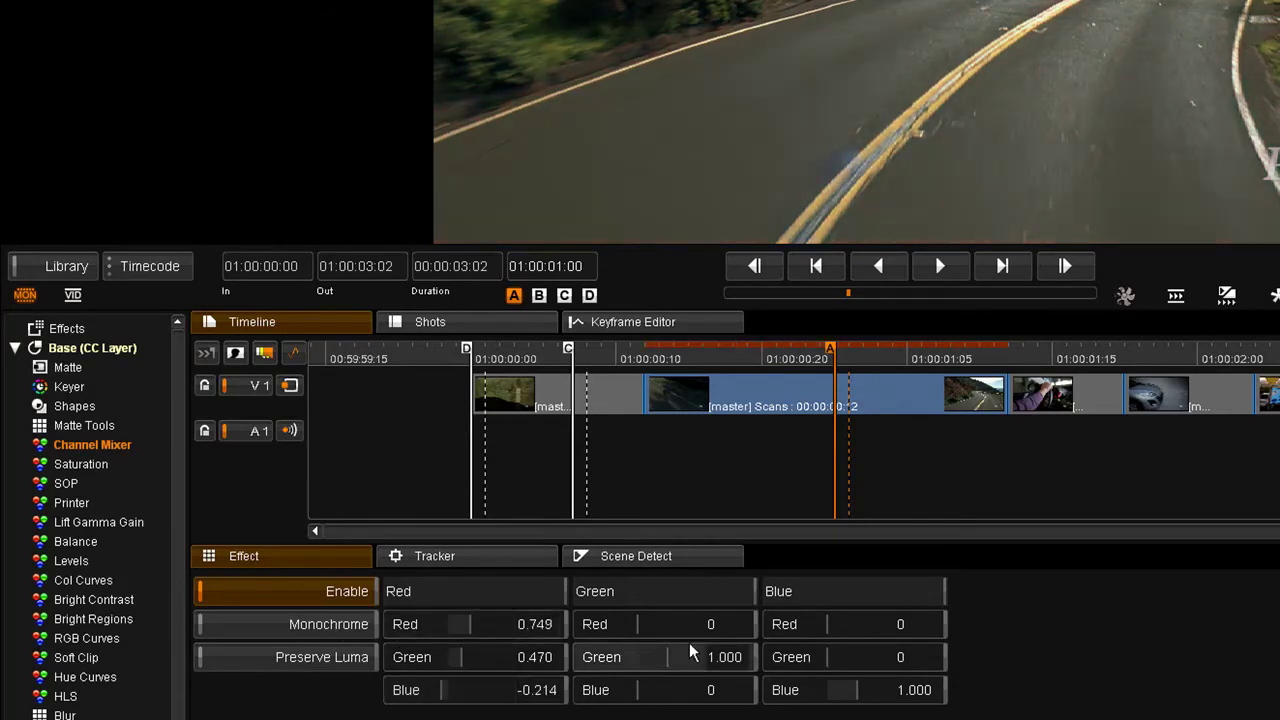
mouse_move(676, 650)
mouse_down()
mouse_move(530, 647)
mouse_move(703, 624)
mouse_move(873, 623)
mouse_up()
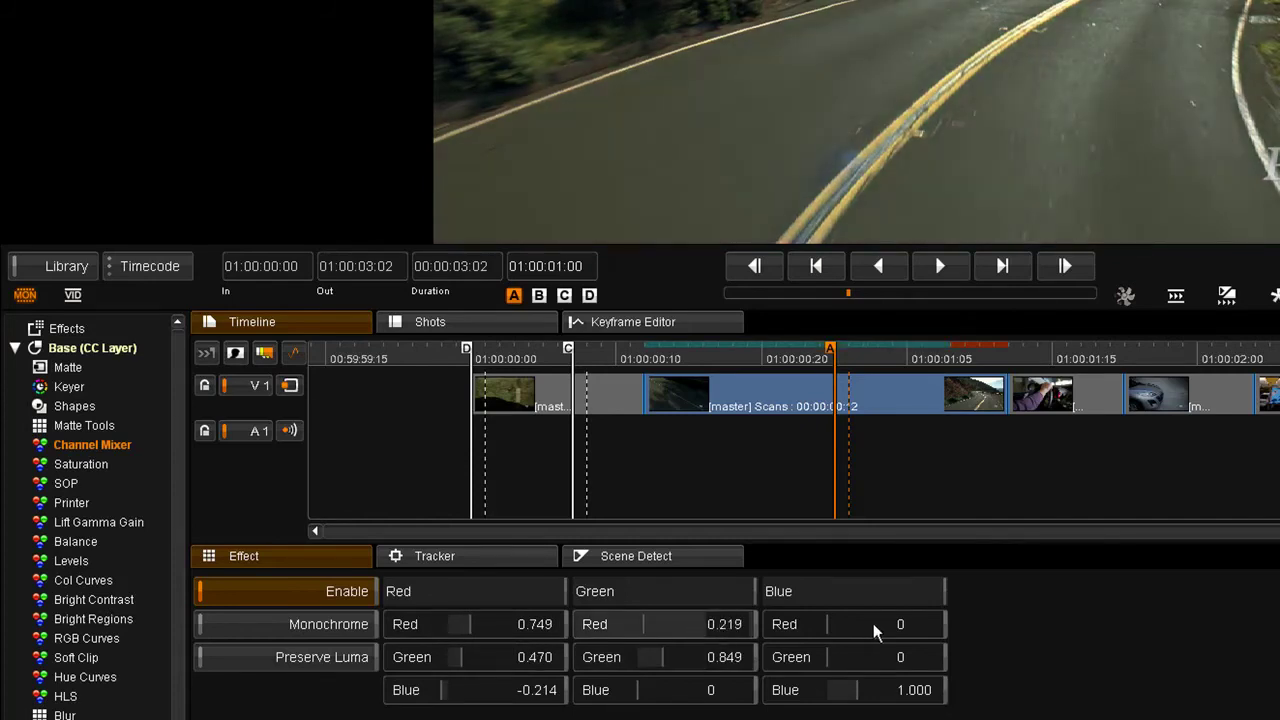
drag(640, 689, 540, 686)
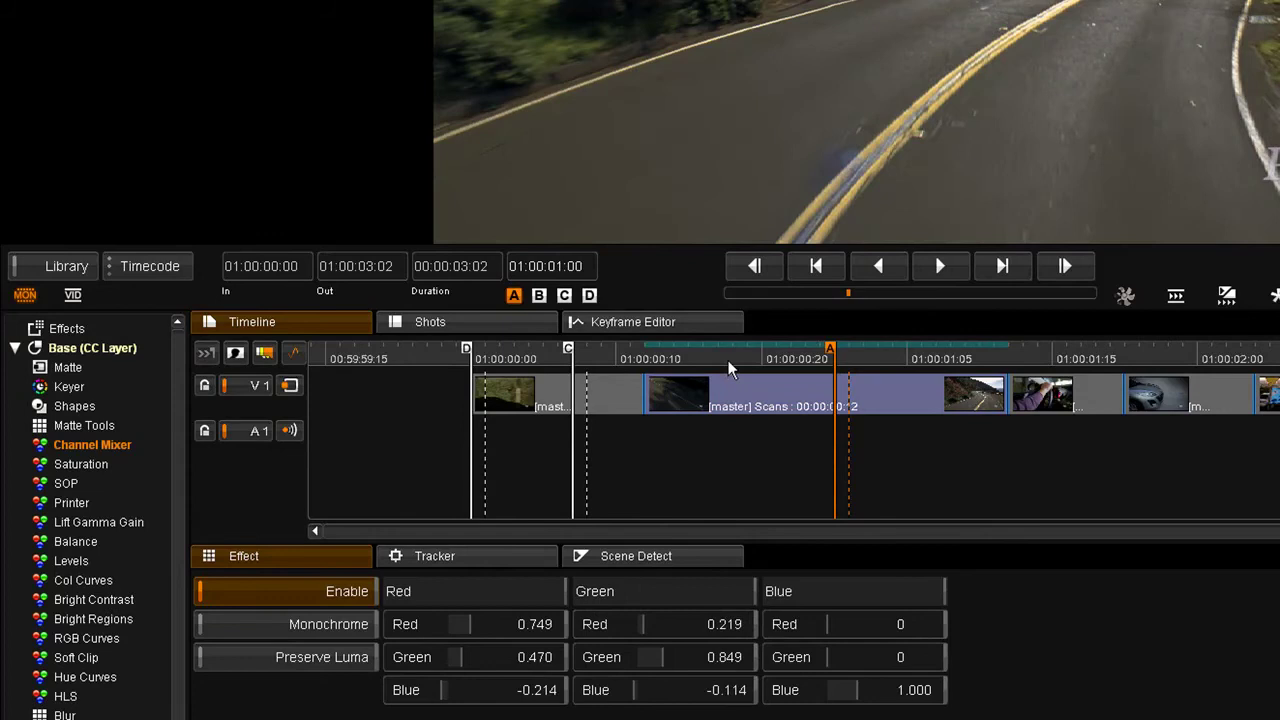
click(808, 354)
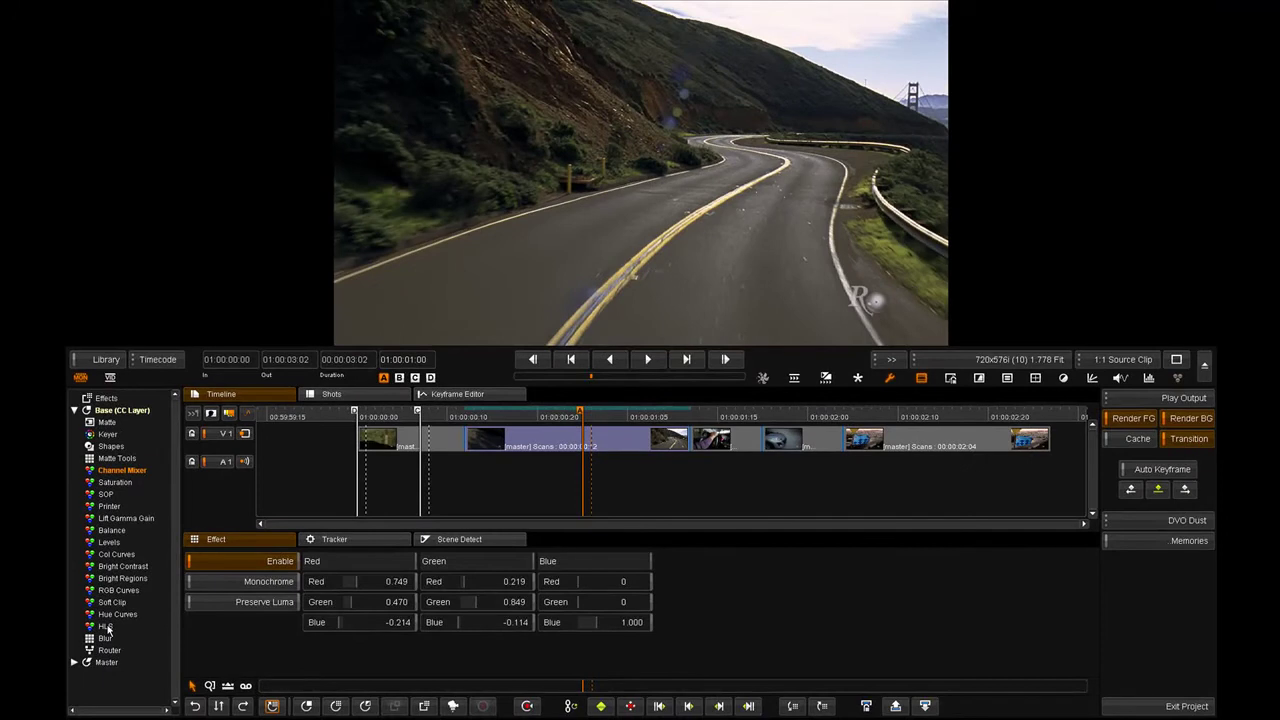
Show the HLS effect controls on the HLS tool page of the control panel.
click(108, 627)
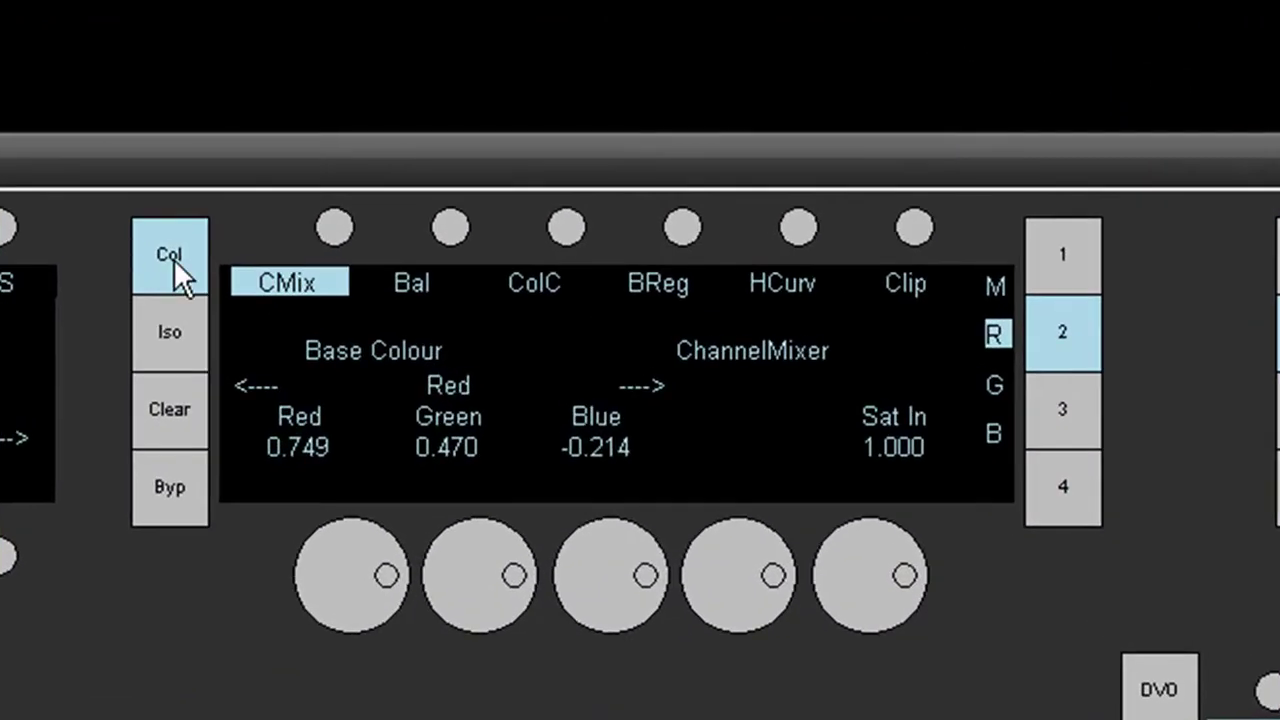
click(173, 258)
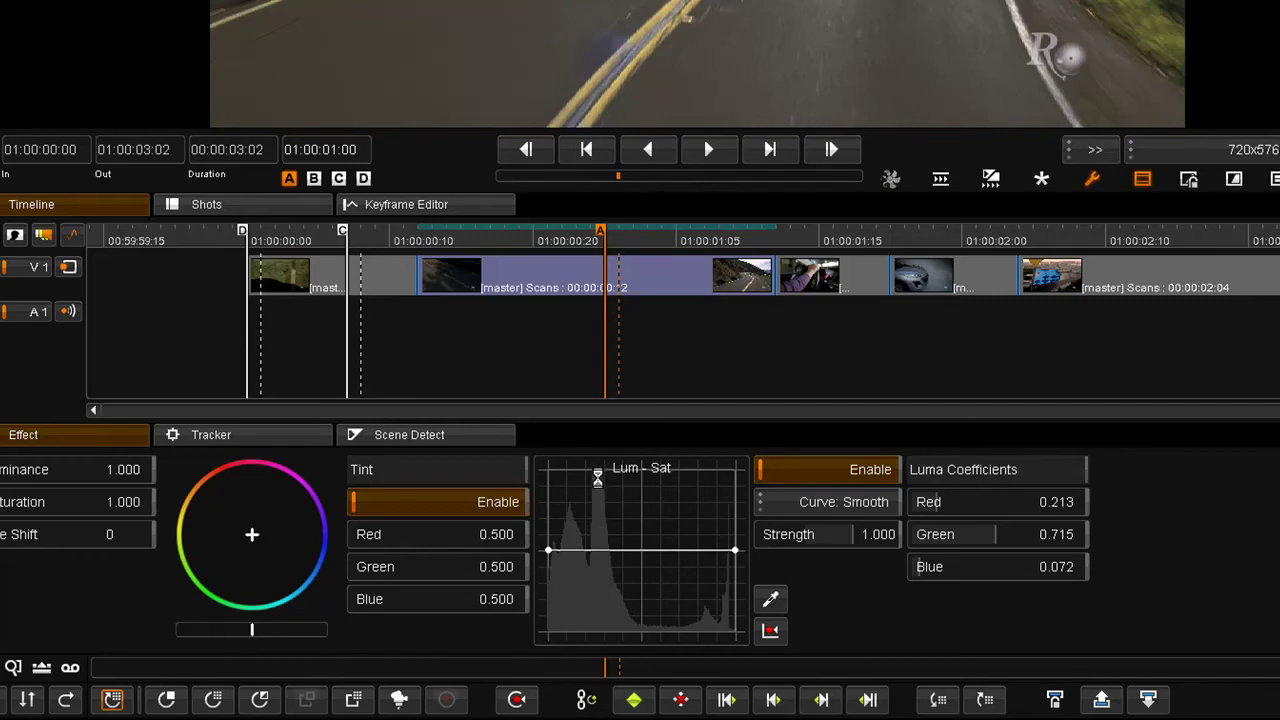
Save the project, then add Lum-Sat curve points and pull them down into a mid-to-bright dip.
key(ctrl+s)
click(612, 550)
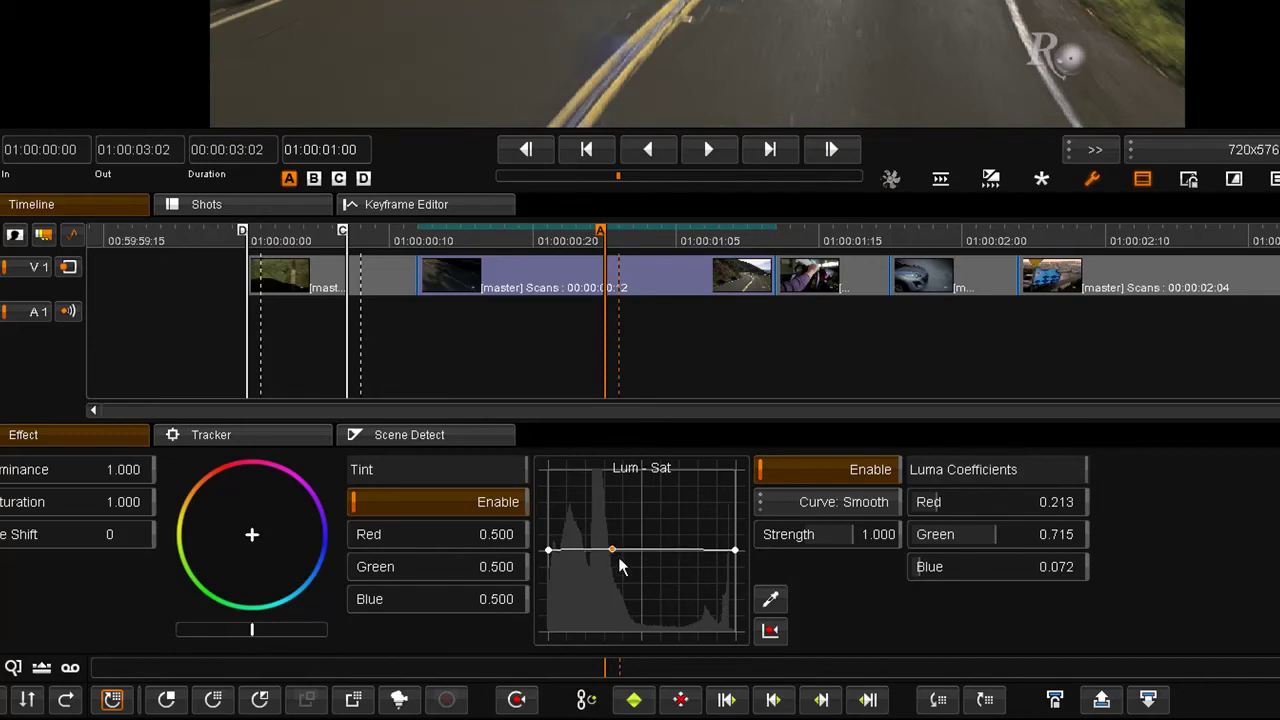
mouse_move(649, 550)
mouse_down()
mouse_move(643, 624)
mouse_move(707, 617)
mouse_up()
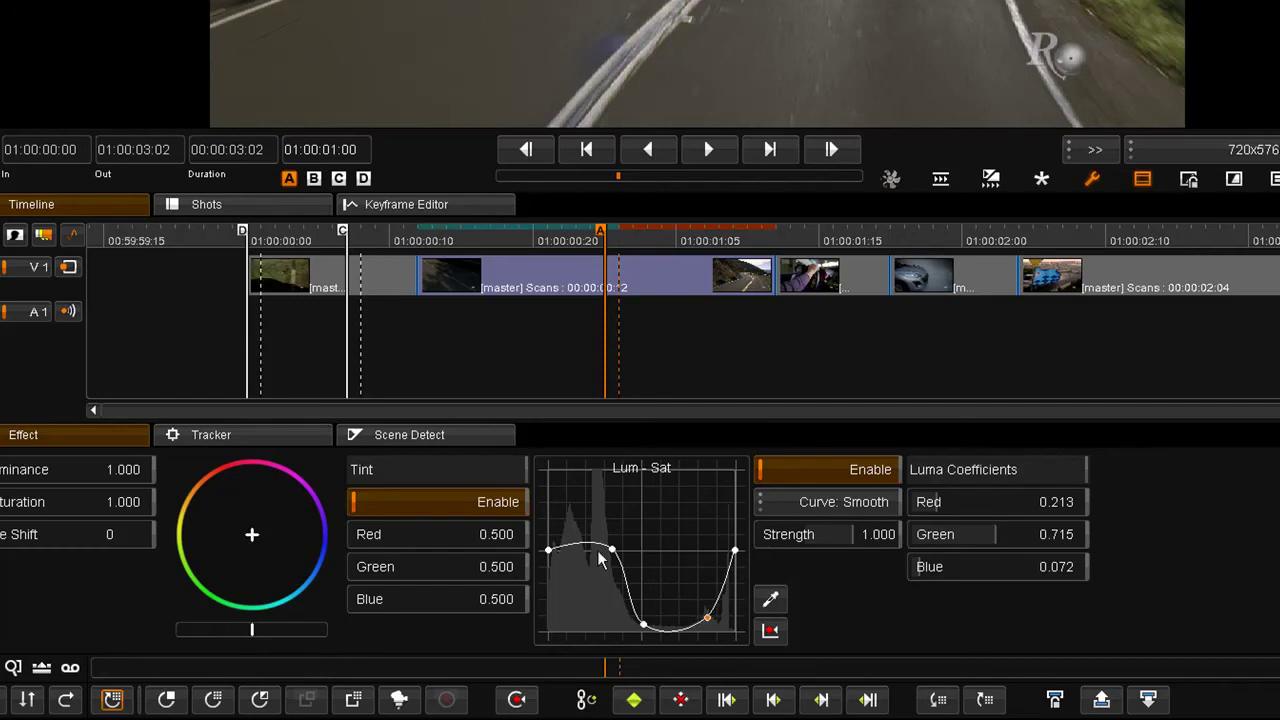
drag(612, 550, 610, 556)
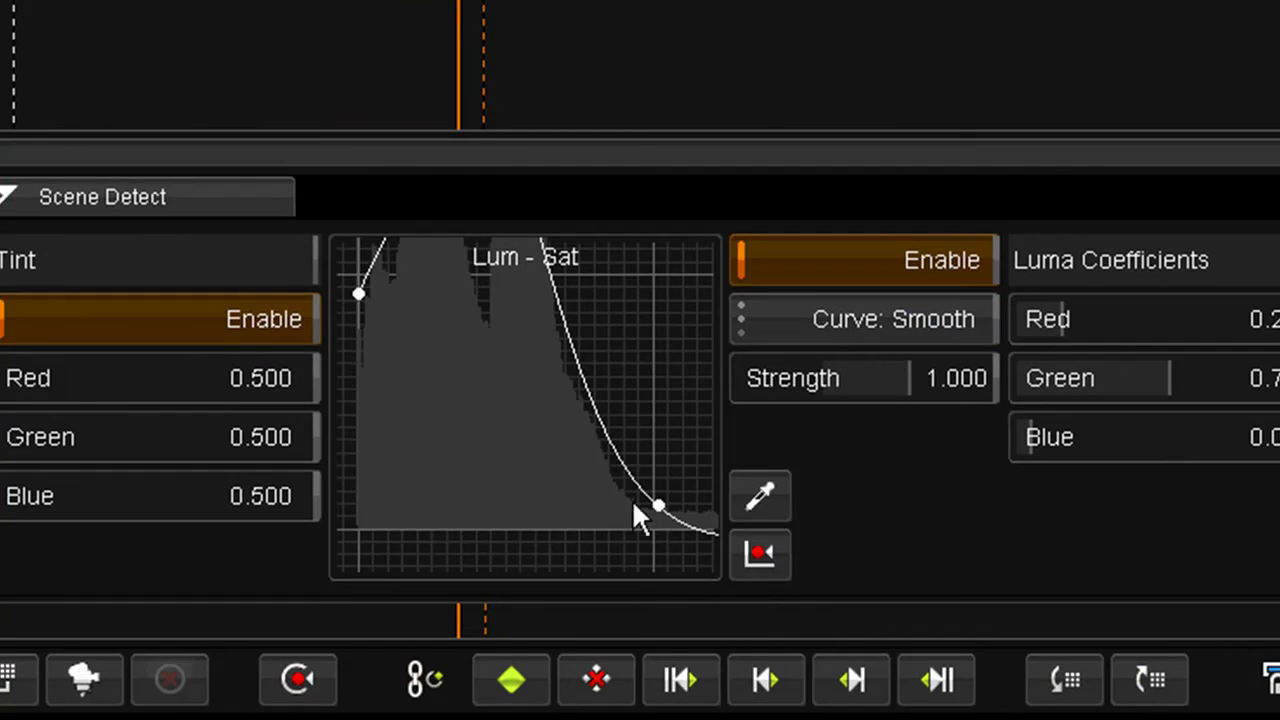
Refine the Lum-Sat curve points to peak in shadows, dip through the mids and rise at the top.
drag(659, 505, 642, 505)
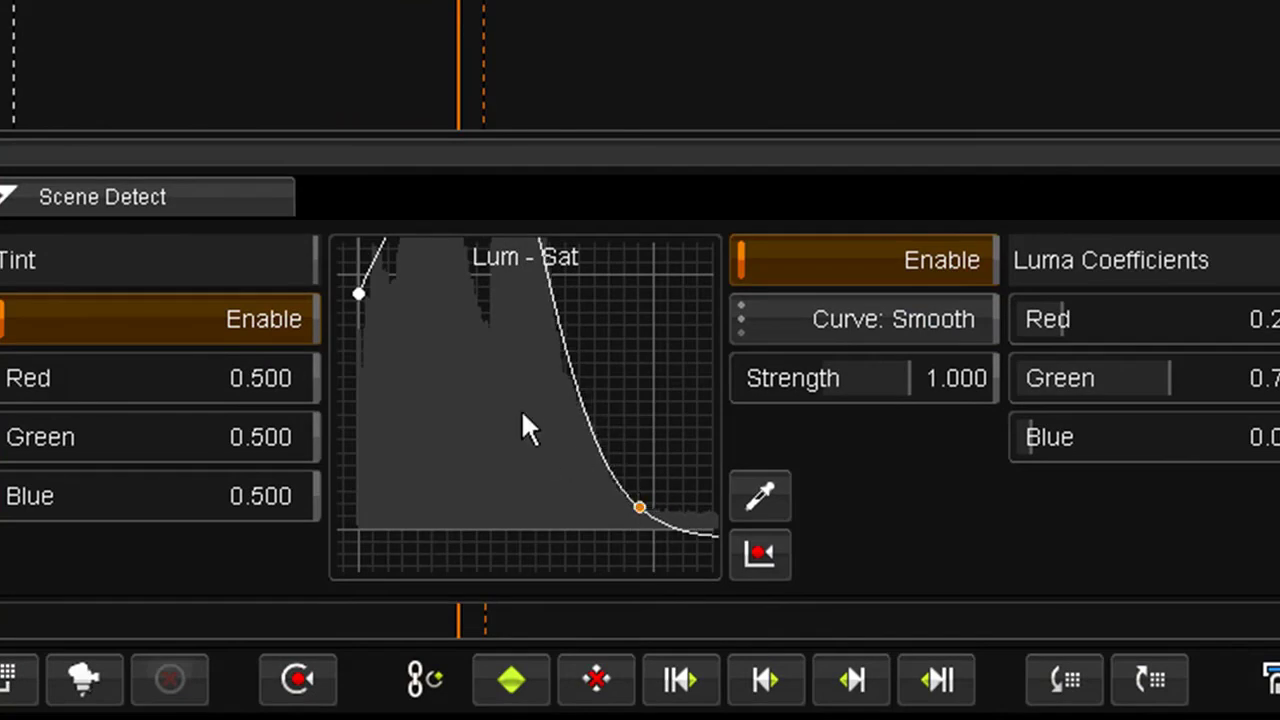
scroll(519, 386, up, 2)
scroll(491, 437, up, 2)
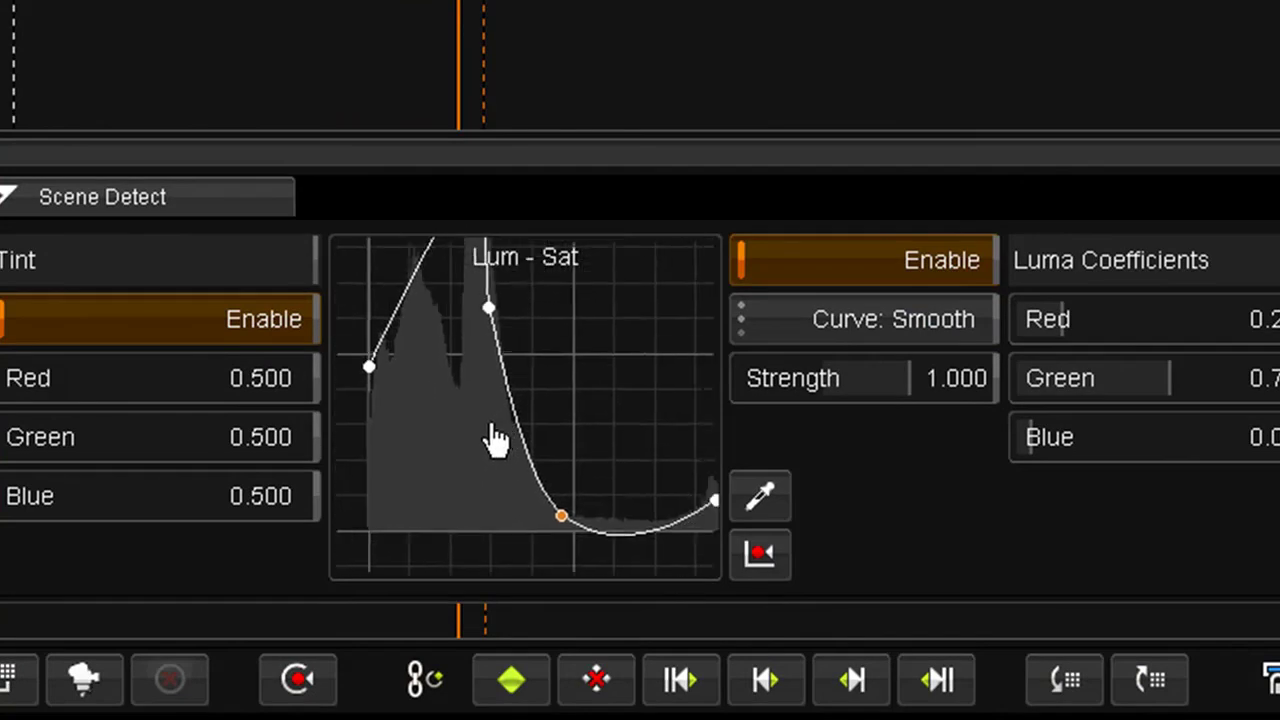
scroll(424, 482, up, 2)
scroll(556, 408, down, 3)
drag(529, 457, 560, 302)
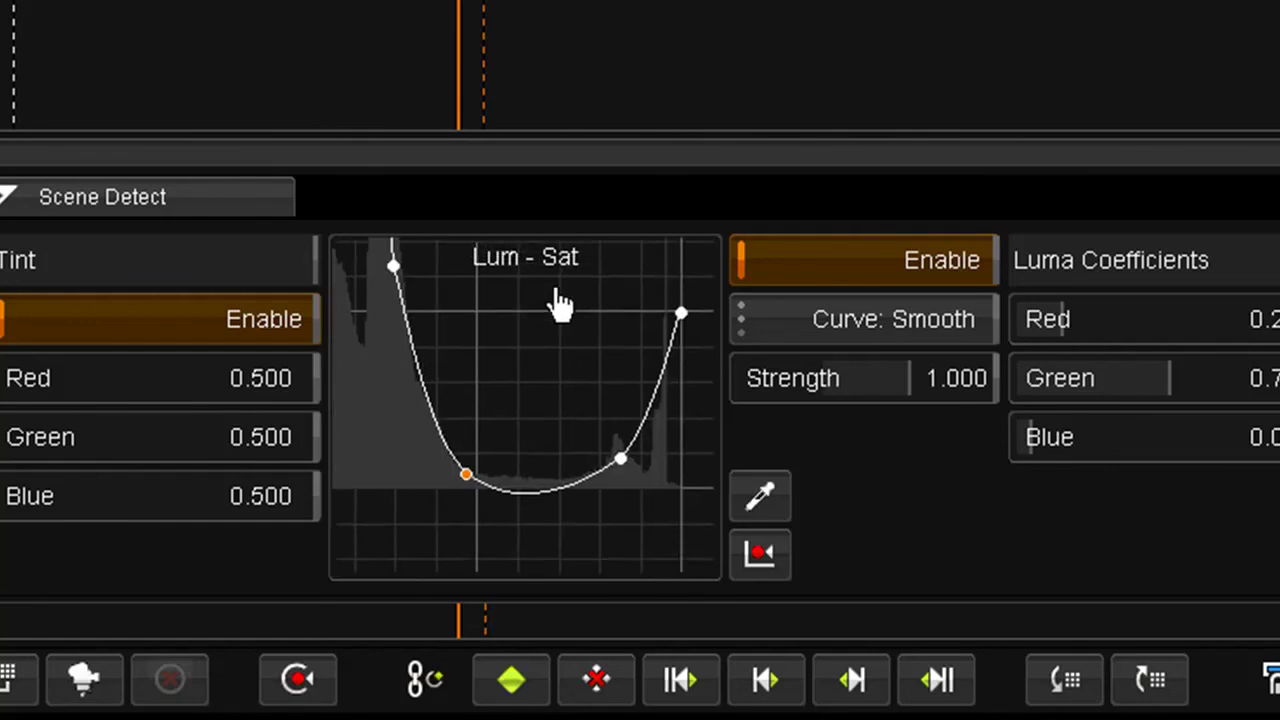
scroll(566, 391, up, 1)
scroll(569, 389, up, 1)
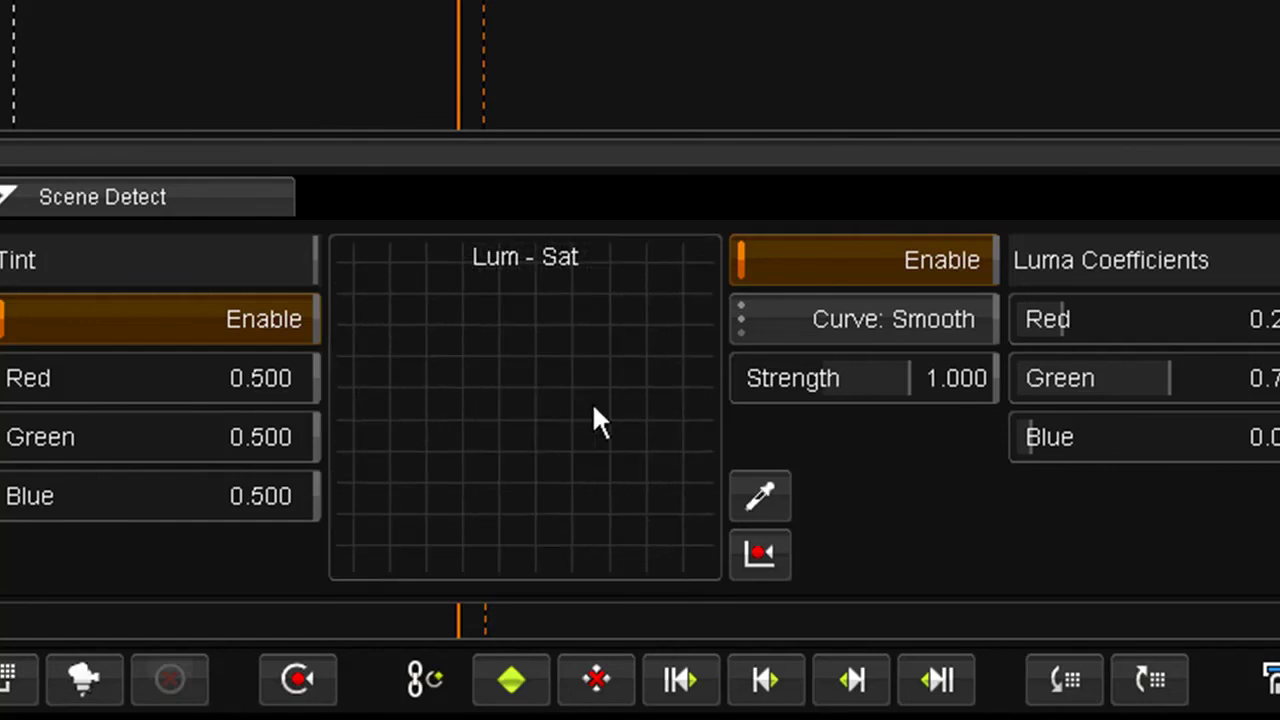
drag(592, 402, 519, 388)
scroll(519, 388, down, 4)
scroll(525, 428, up, 1)
scroll(520, 428, down, 3)
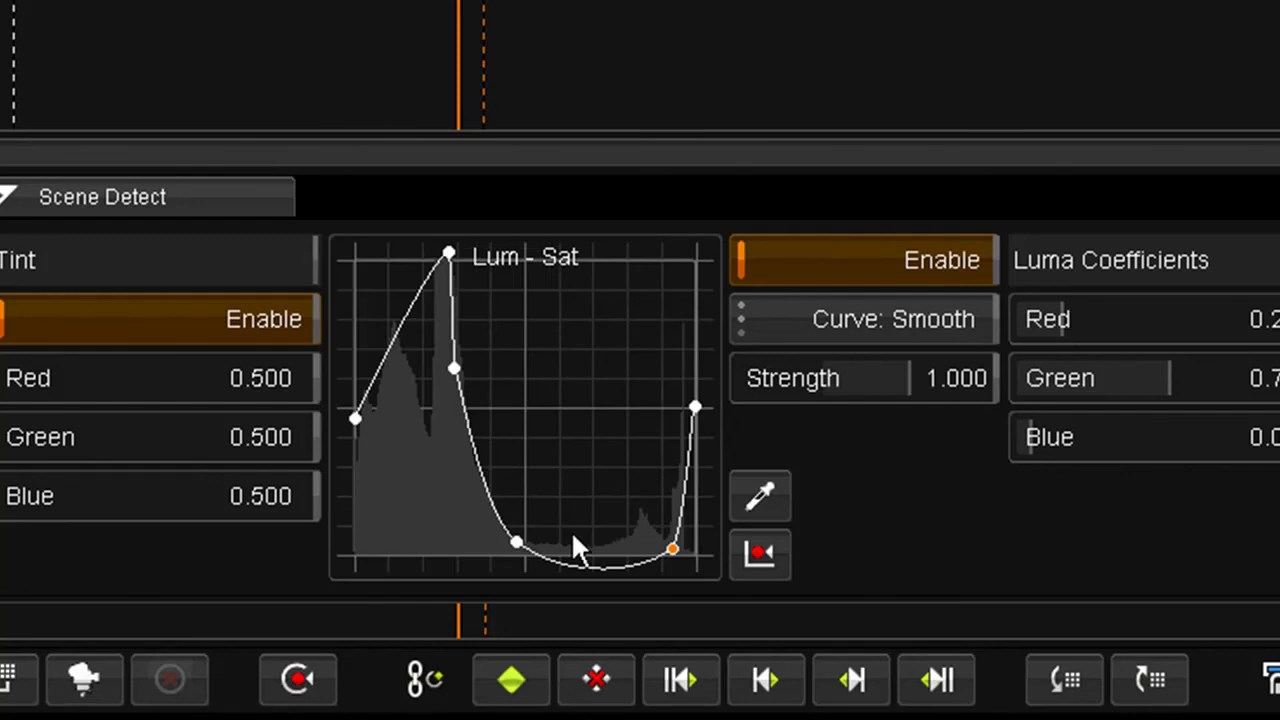
drag(519, 541, 520, 549)
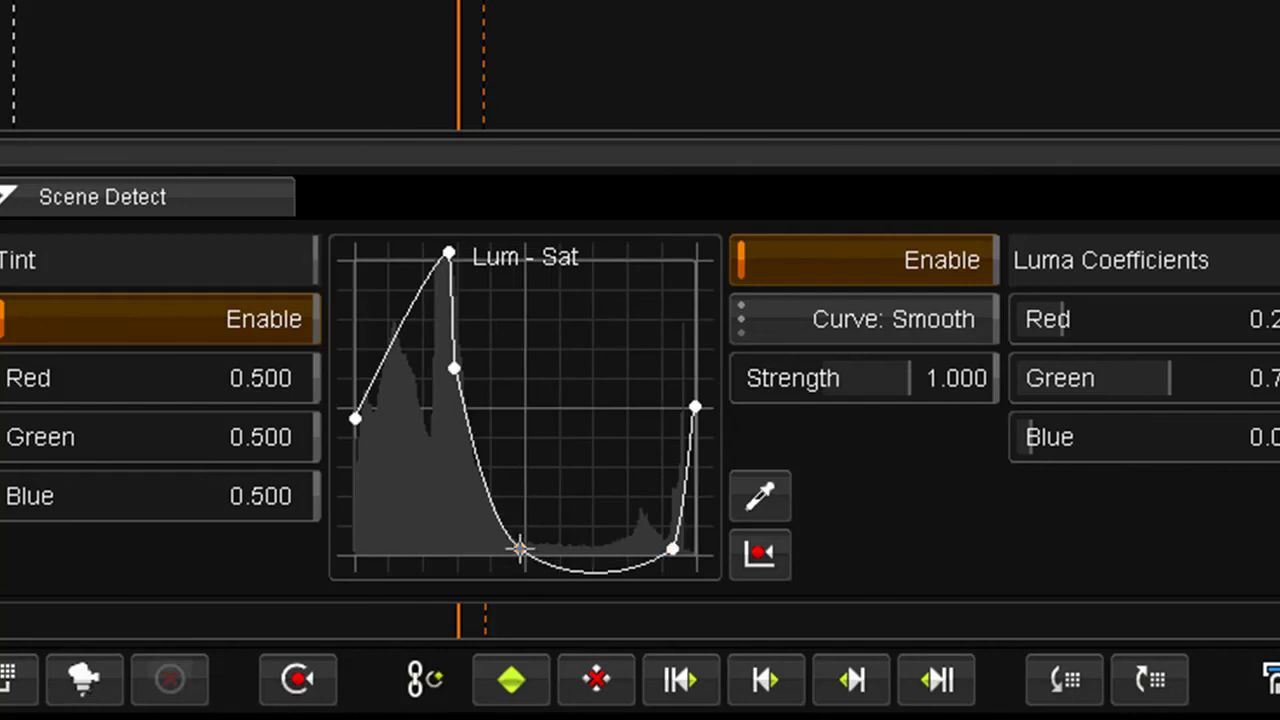
Enable the eyedropper beside the Lum-Sat graph to sample colour from the picture.
click(748, 496)
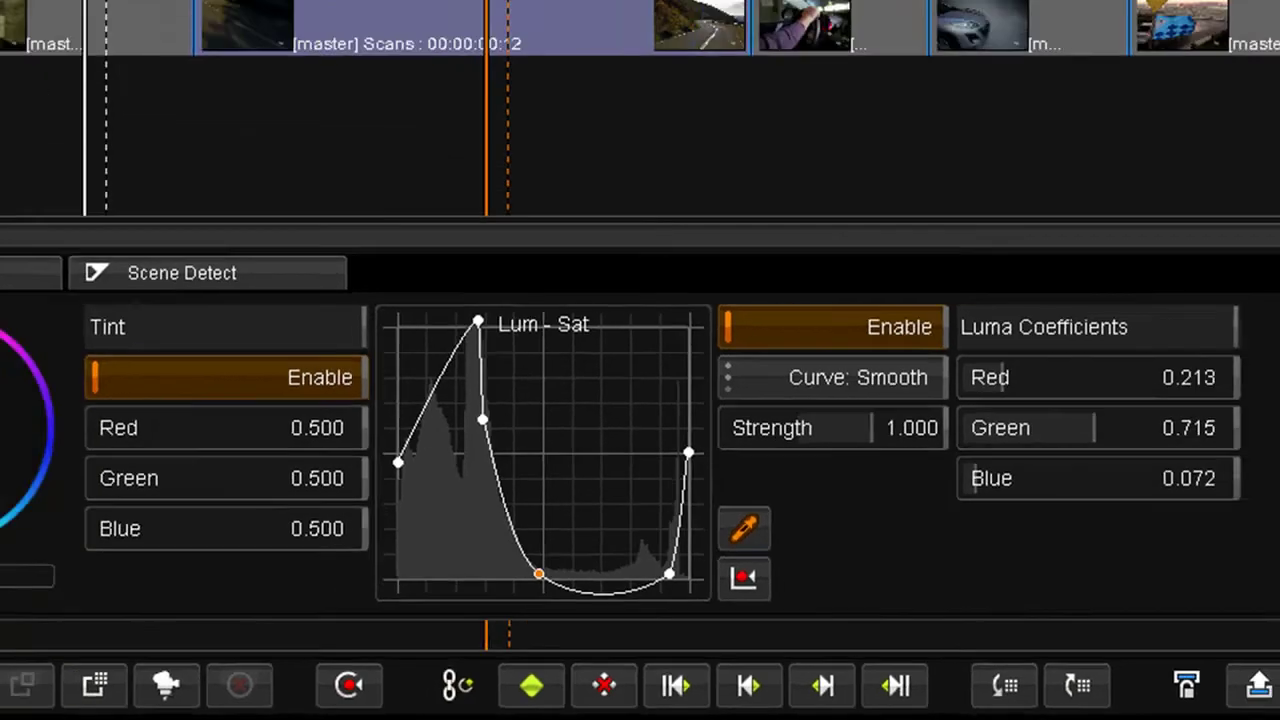